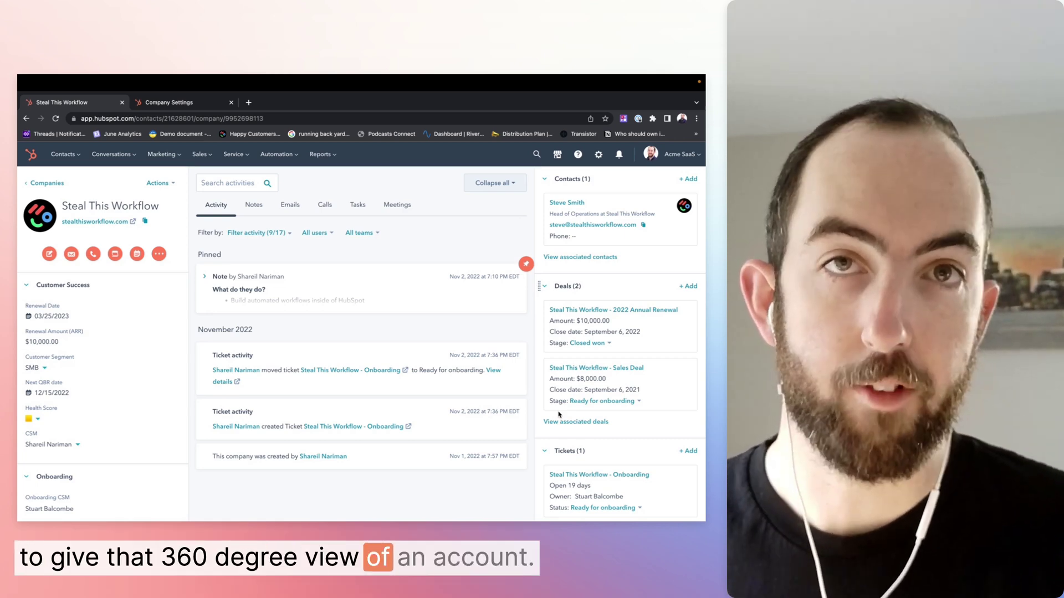
- List the six Customer Success company properties, including Health Score, Next QBR date and Renewal Date
click(220, 103)
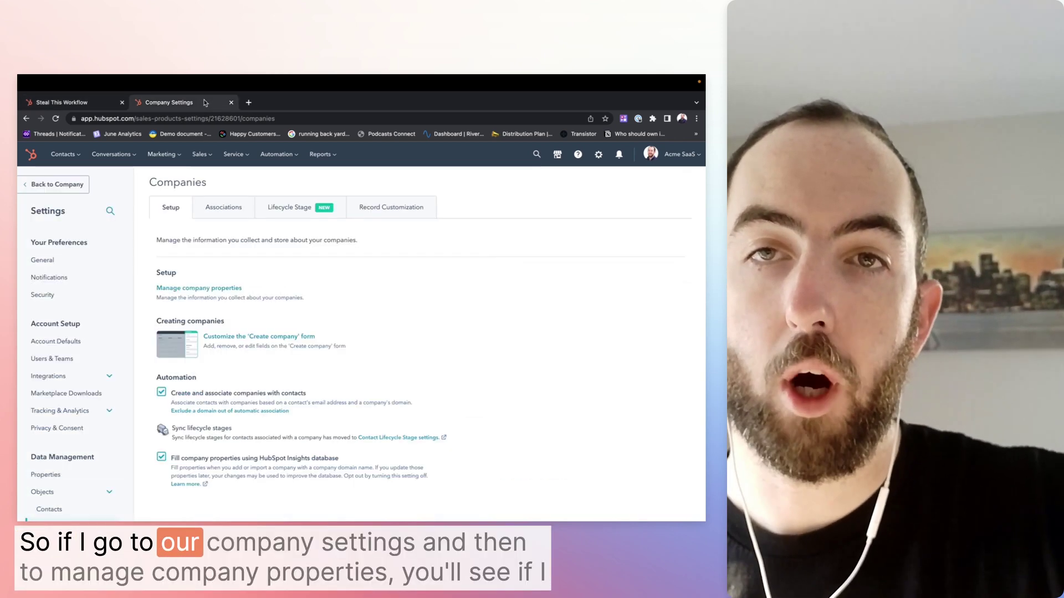
click(233, 286)
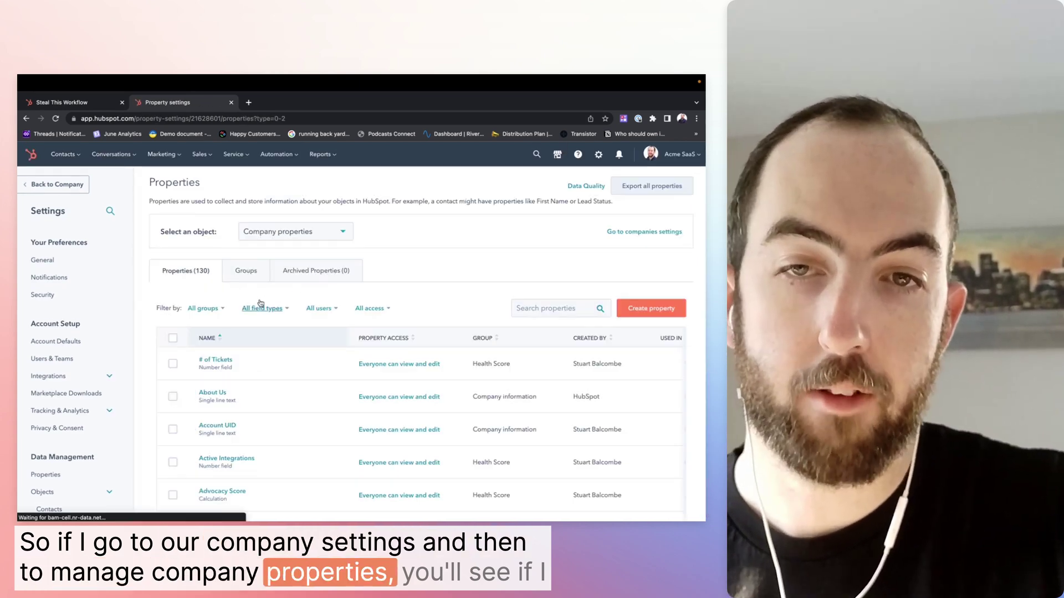
click(246, 272)
scroll(250, 344, down, 2)
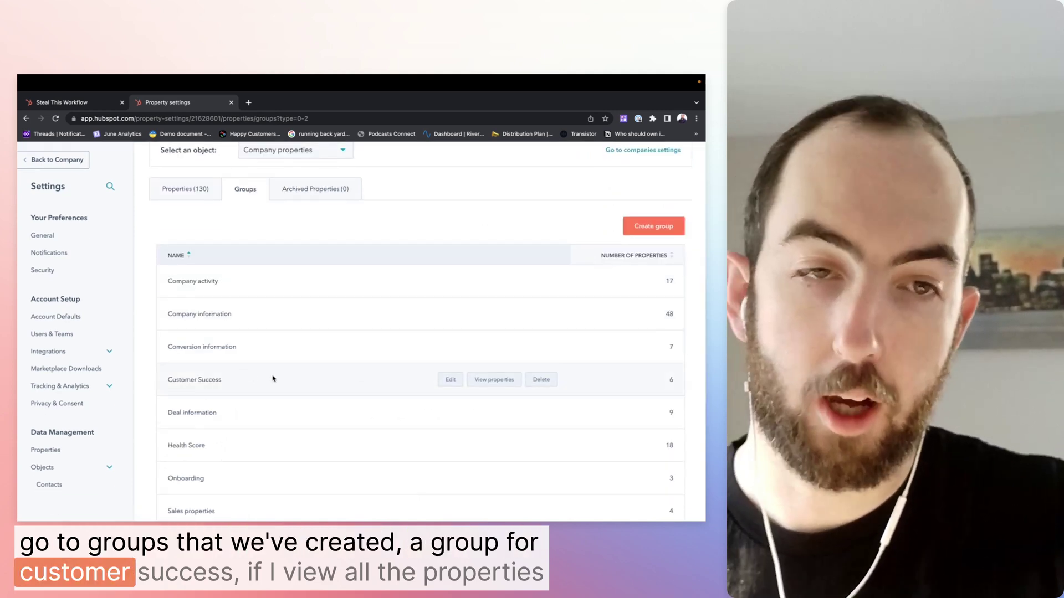
click(486, 380)
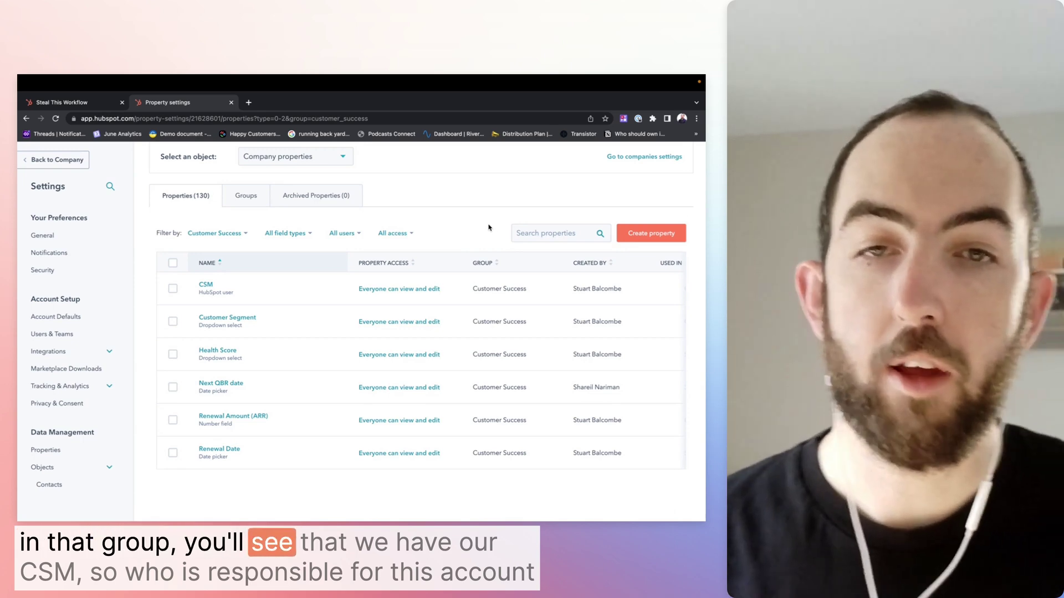
mouse_move(248, 282)
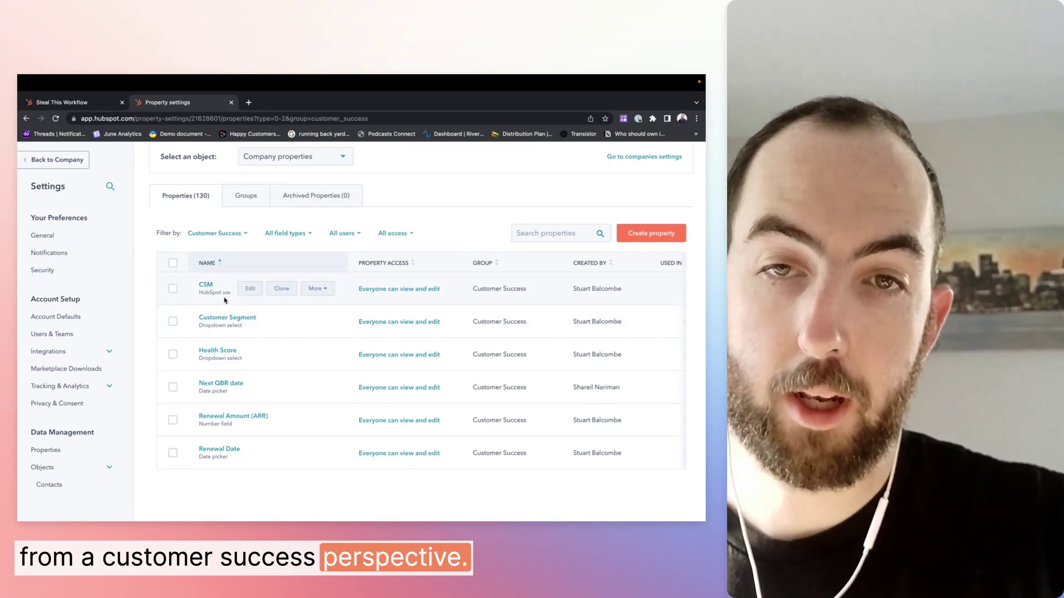
scroll(233, 298, down, 1)
scroll(233, 298, up, 1)
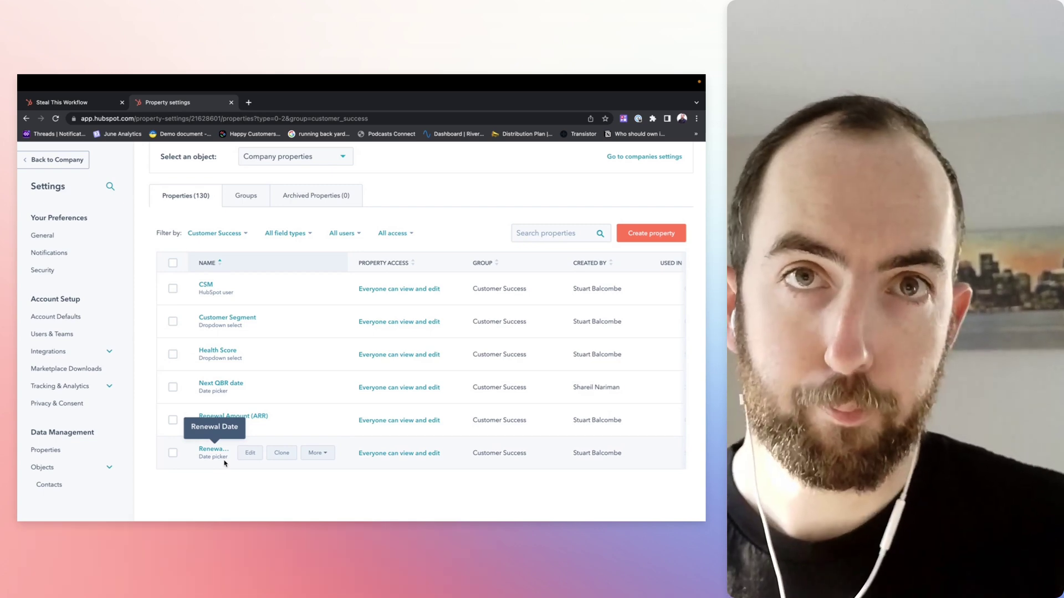
- Review Steal This Workflow's Customer Success and Onboarding sidebar values, then return to Companies settings
key(super+1)
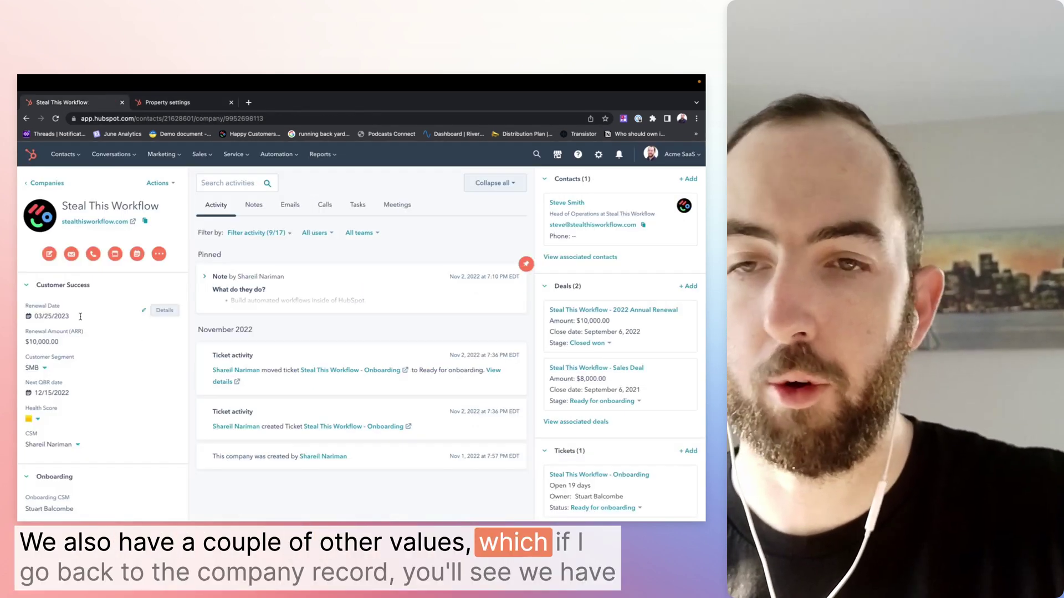
scroll(78, 382, down, 3)
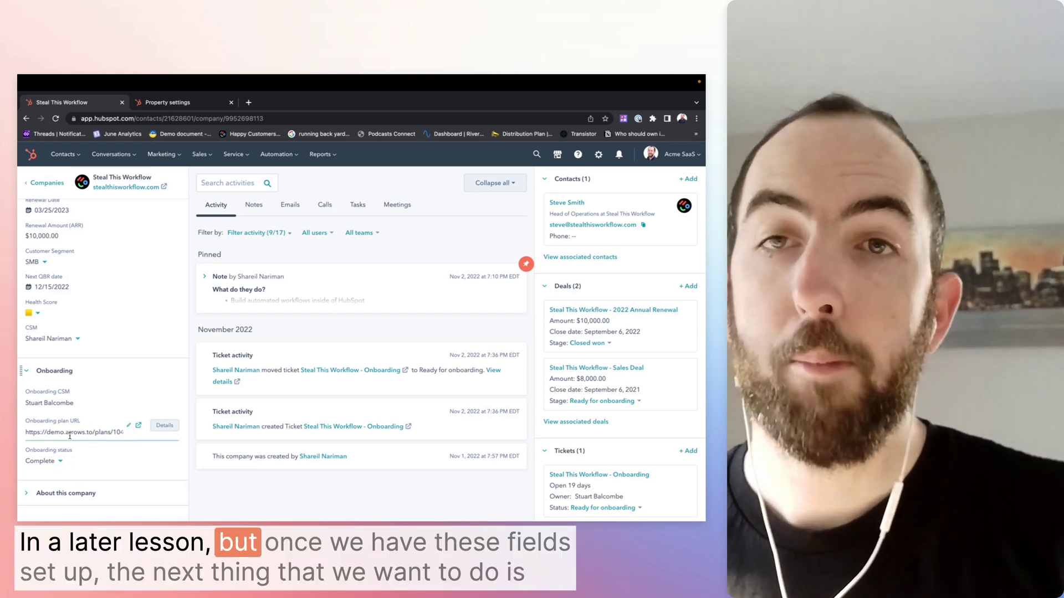
scroll(69, 436, up, 2)
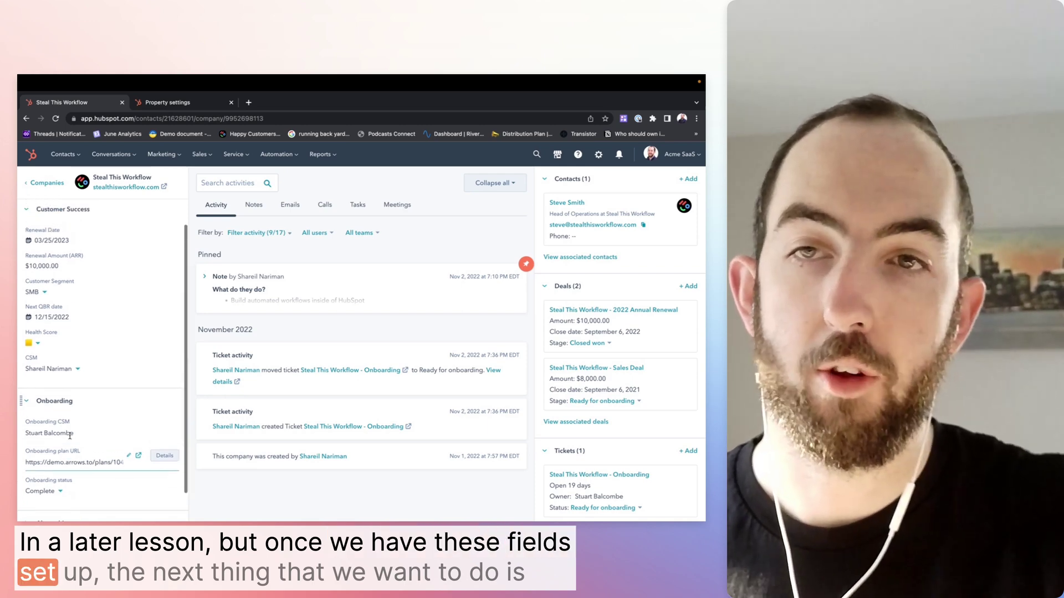
click(162, 104)
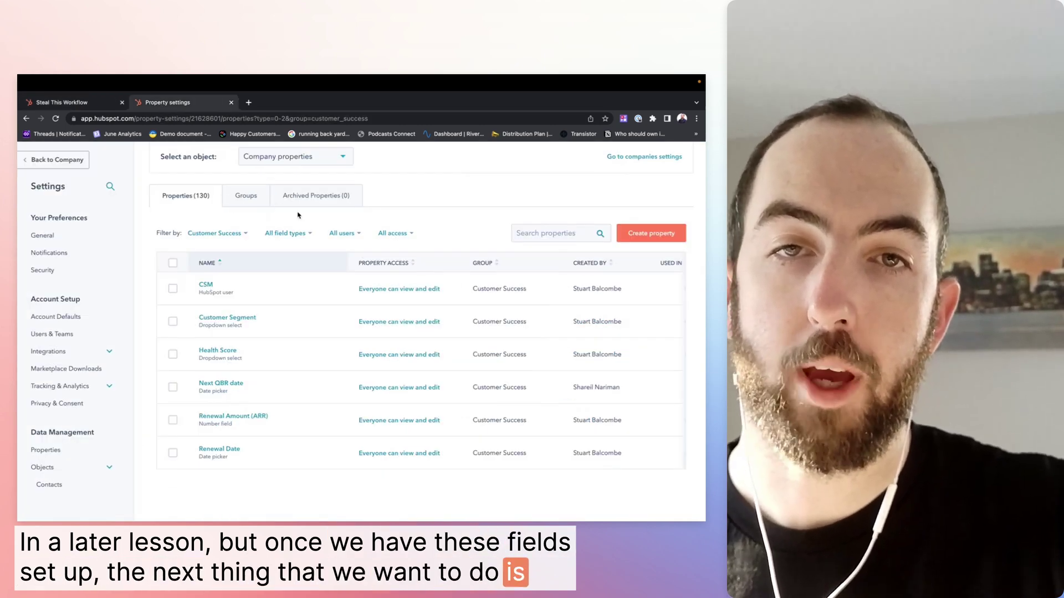
scroll(299, 216, up, 2)
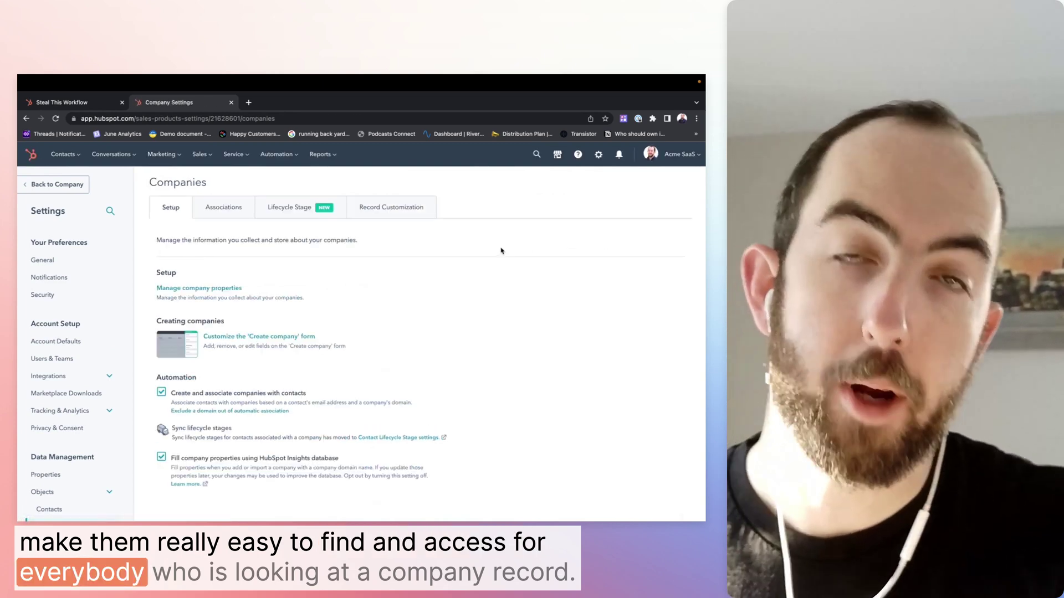
- Edit the company left sidebar to show Customer Success's six fields and Onboarding's three
click(407, 216)
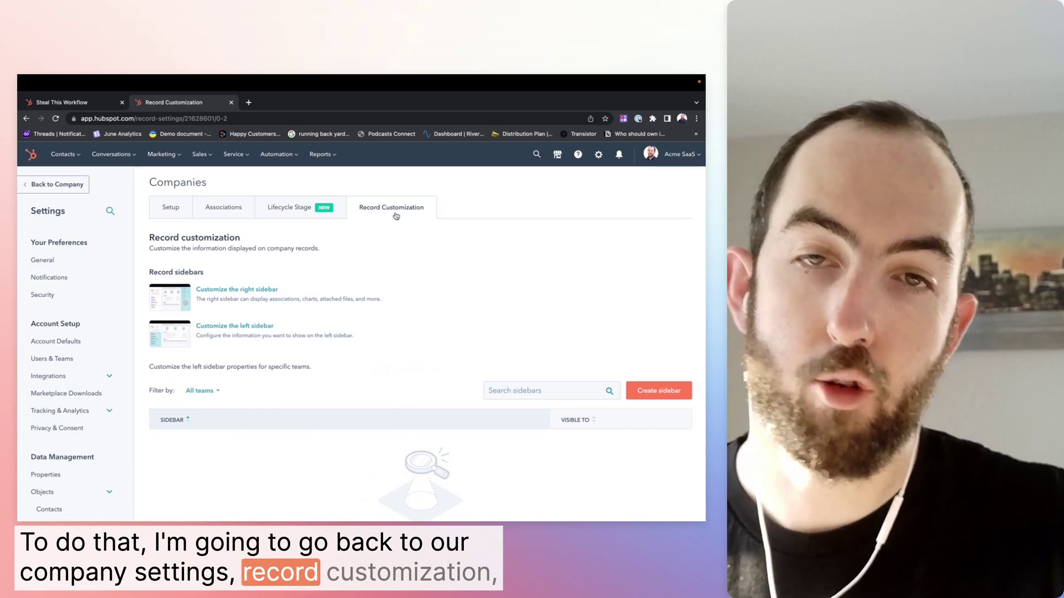
click(248, 327)
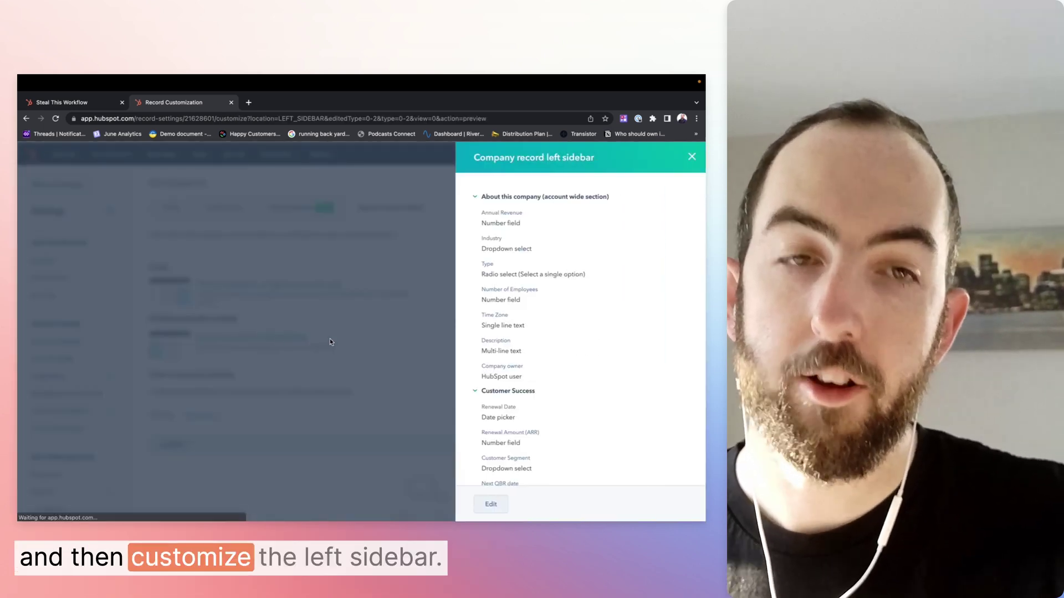
click(475, 198)
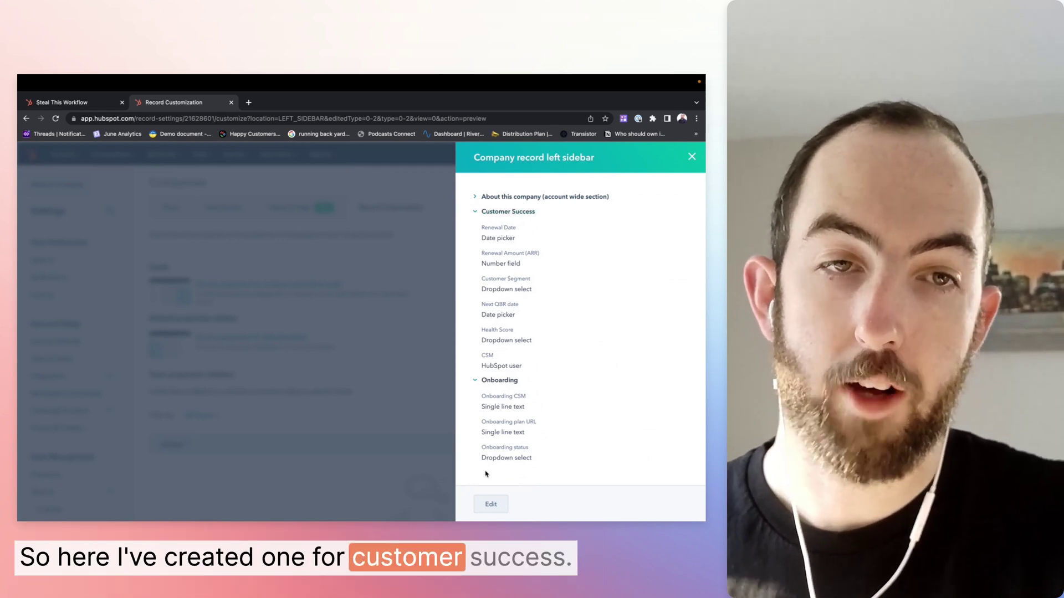
click(489, 503)
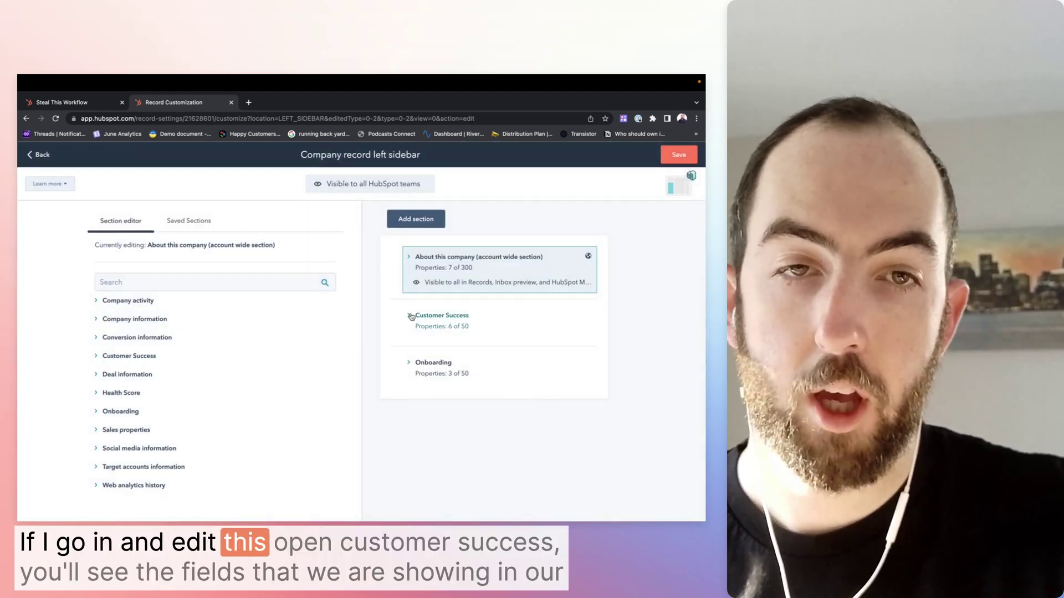
click(411, 317)
scroll(488, 333, down, 1)
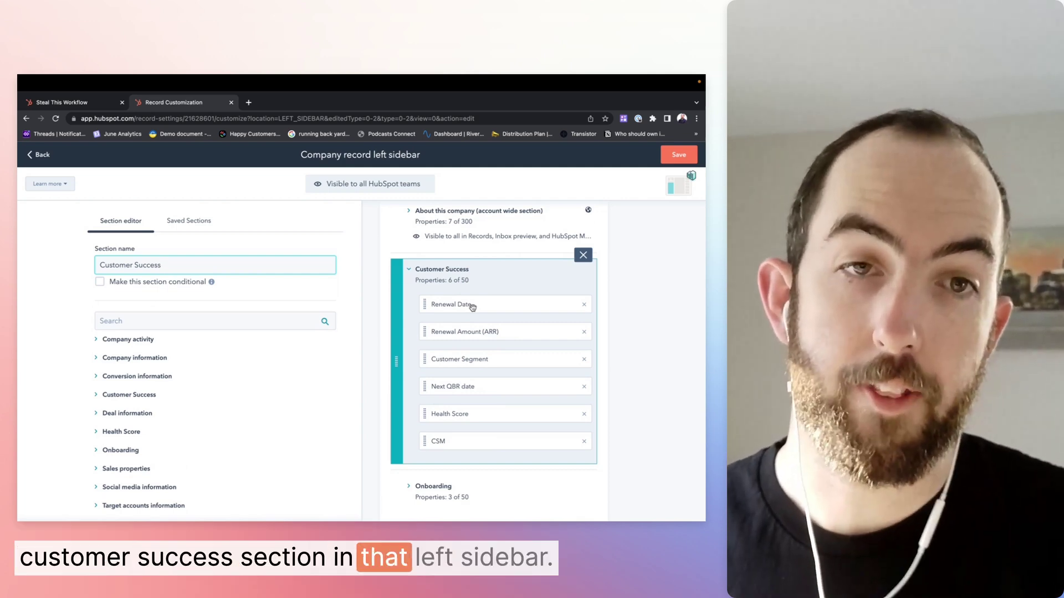
click(409, 490)
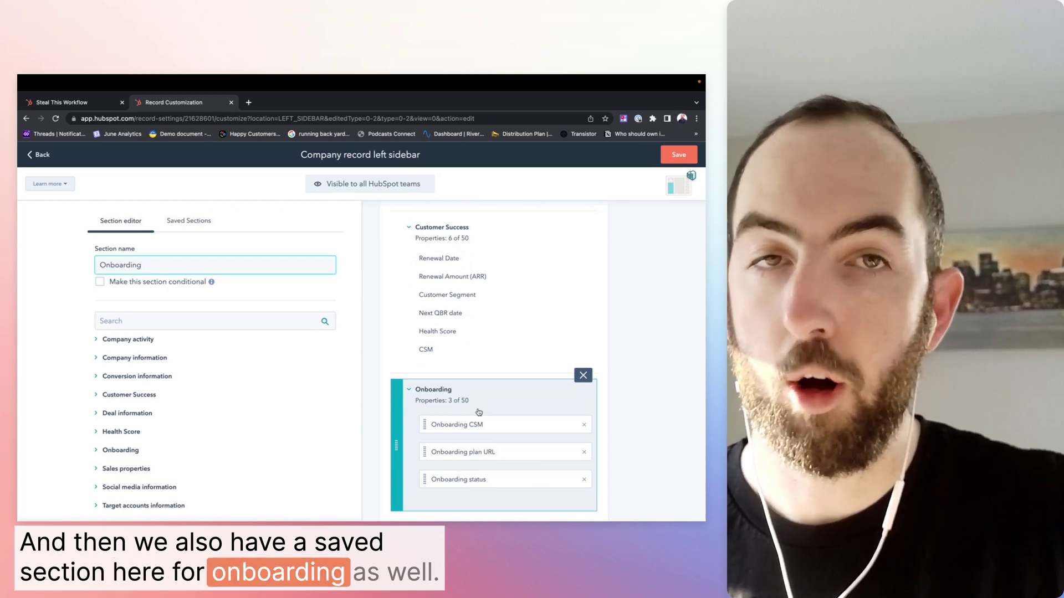
key(ctrl+shift+Tab)
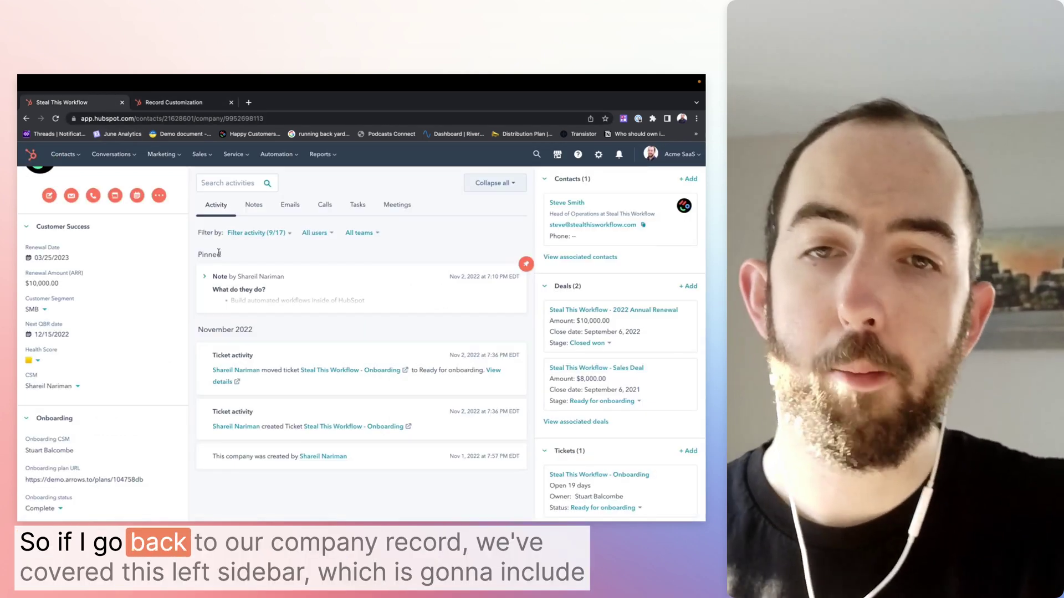
scroll(144, 327, up, 1)
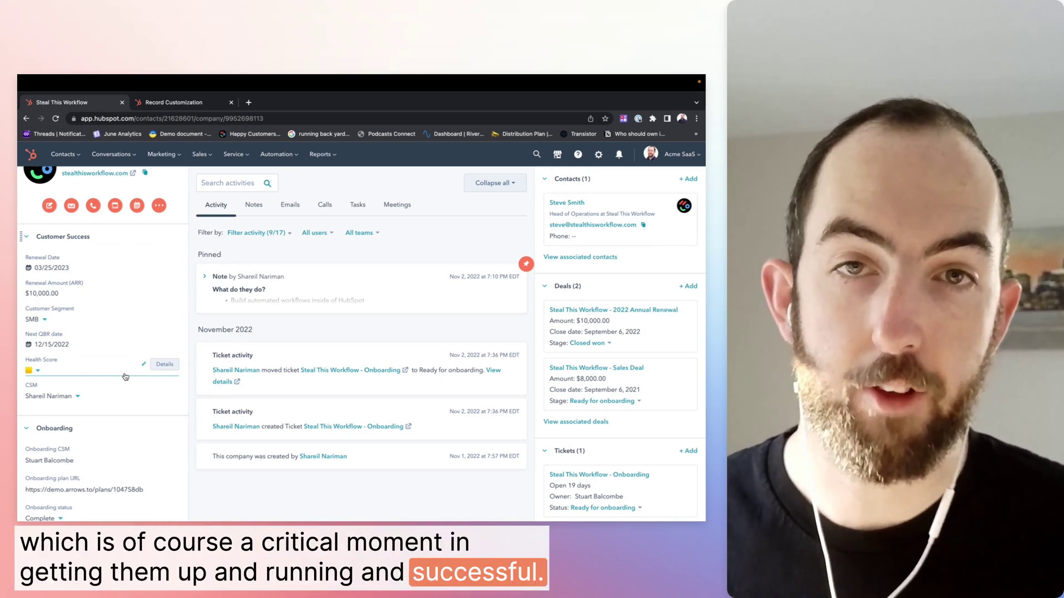
scroll(130, 388, up, 1)
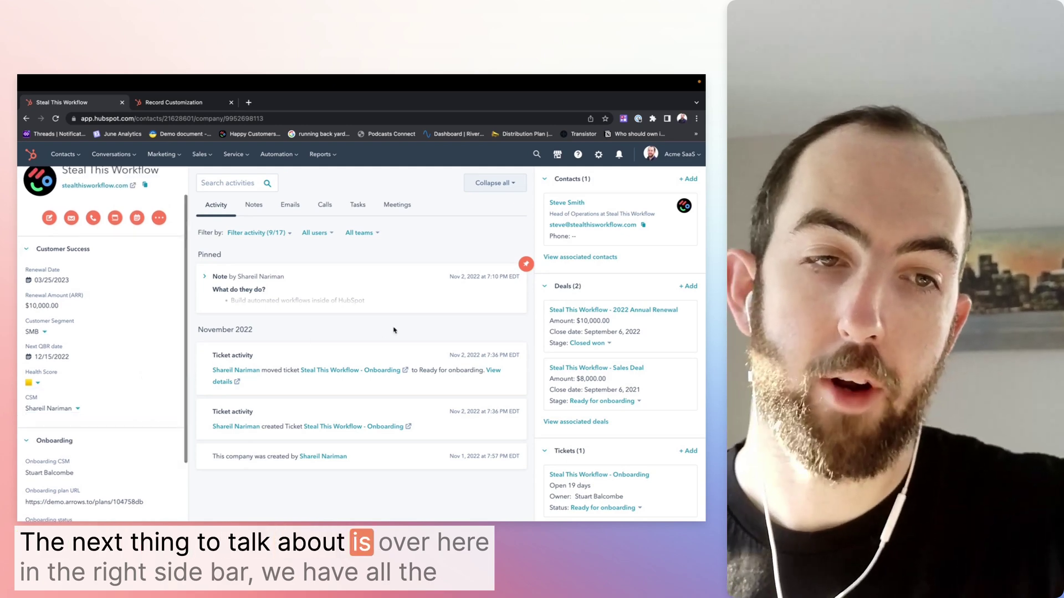
mouse_move(589, 314)
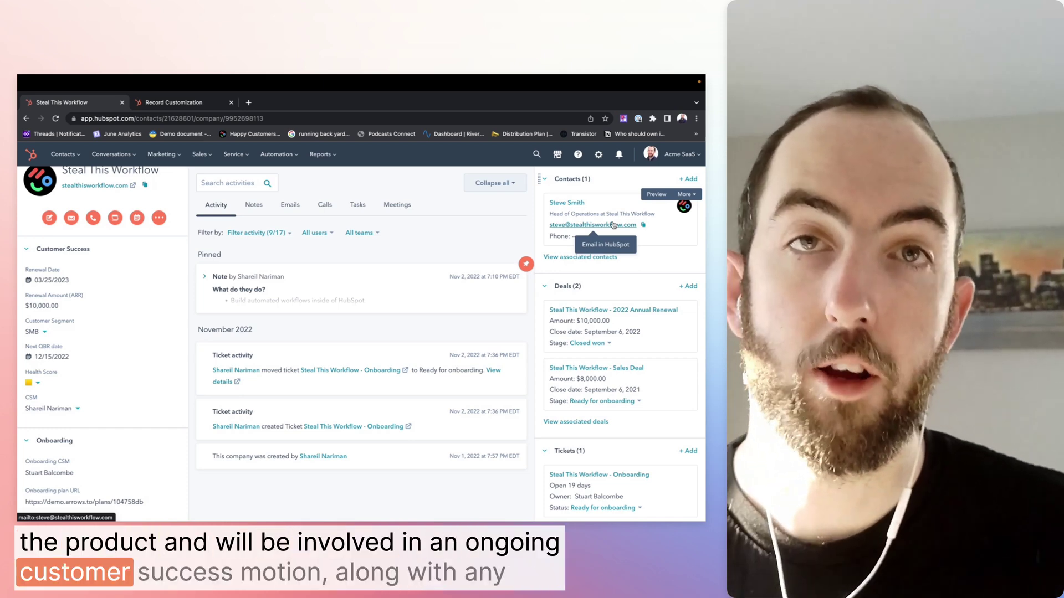
scroll(615, 233, down, 1)
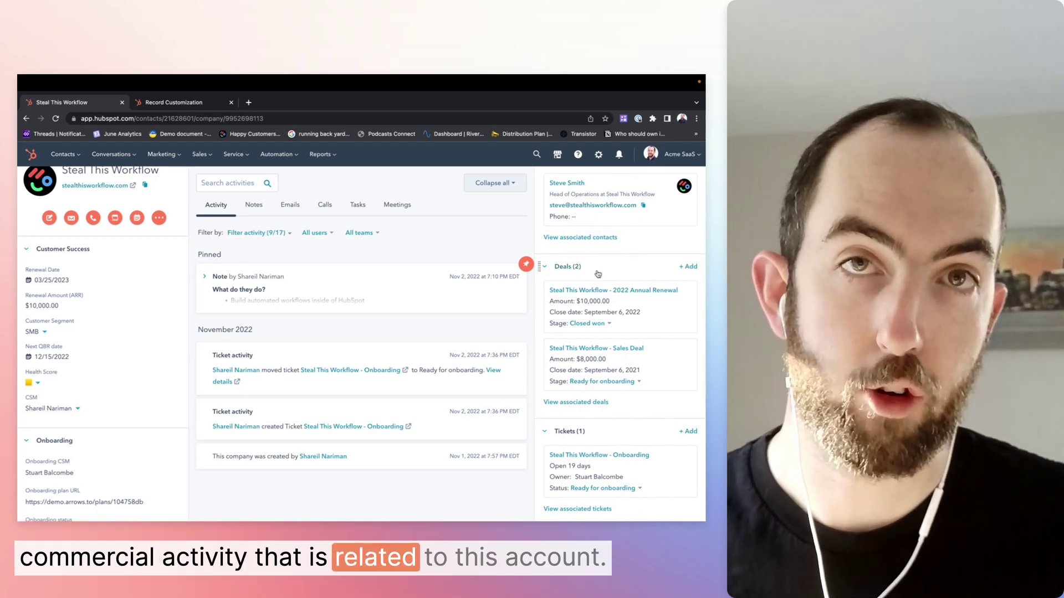
scroll(591, 310, down, 1)
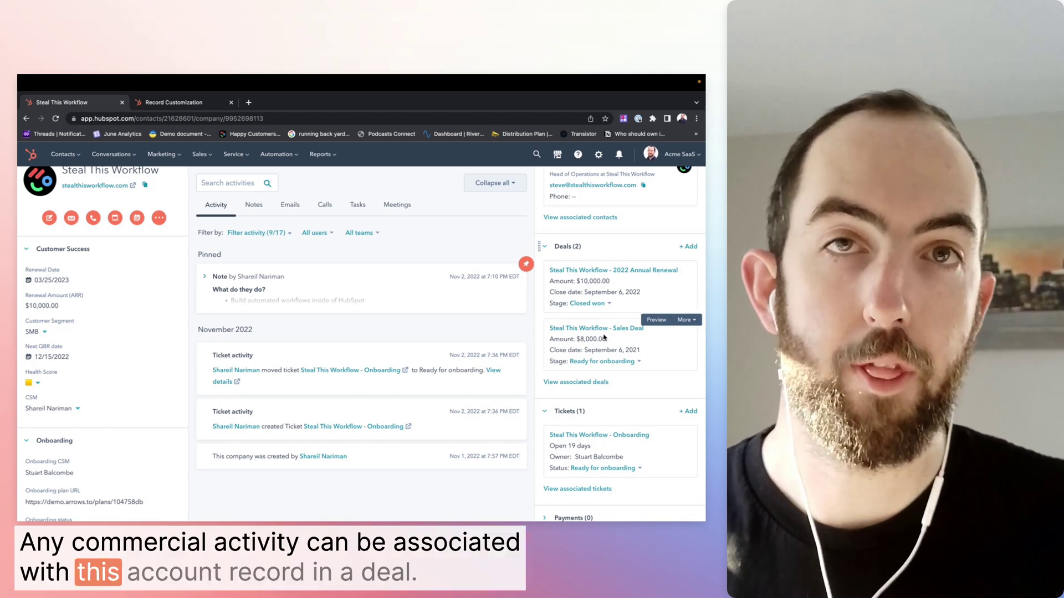
scroll(604, 339, down, 2)
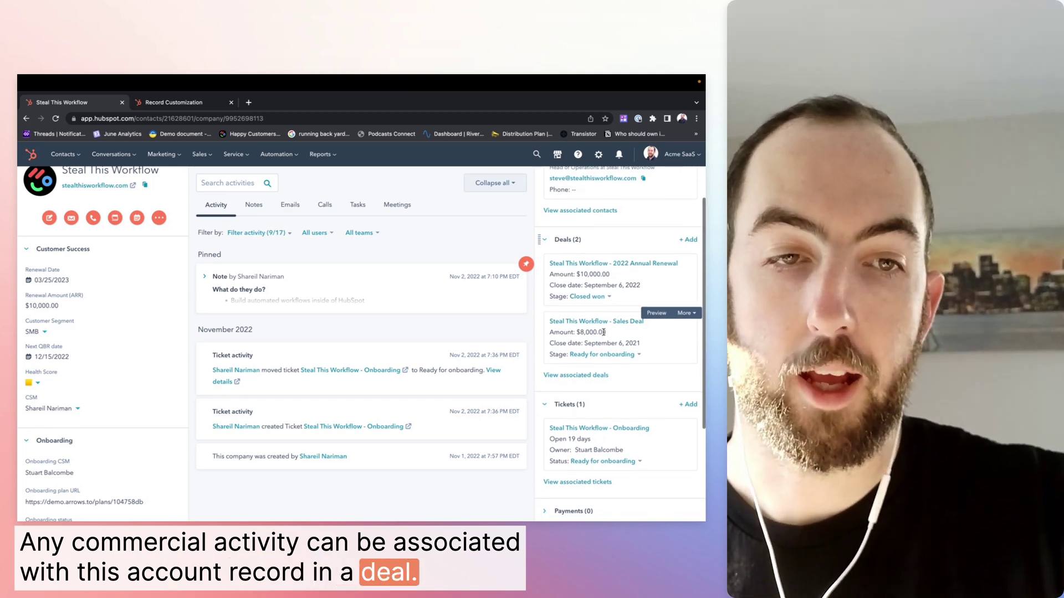
scroll(607, 366, down, 1)
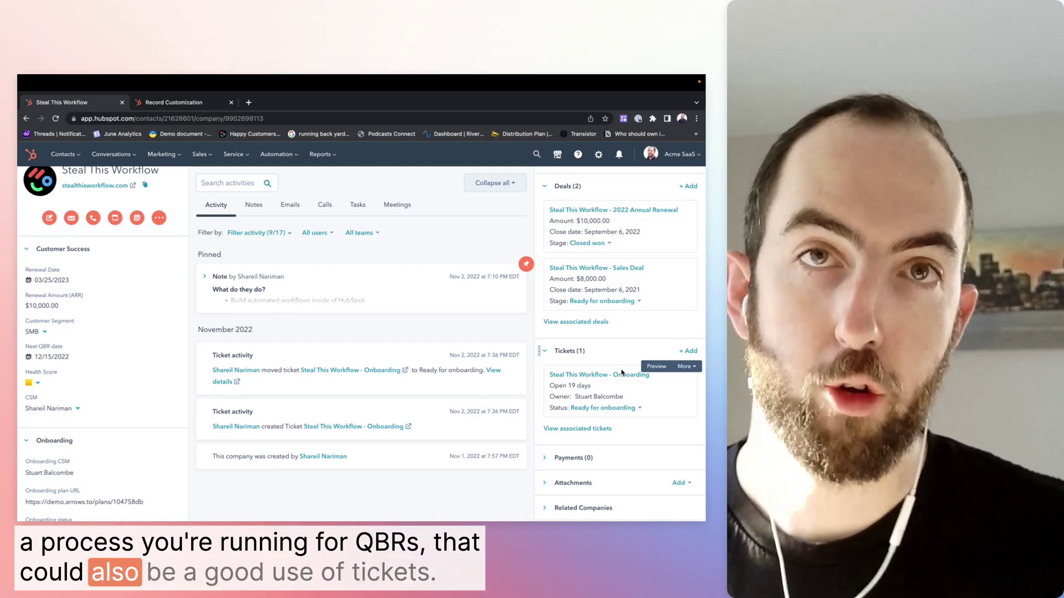
scroll(609, 421, down, 3)
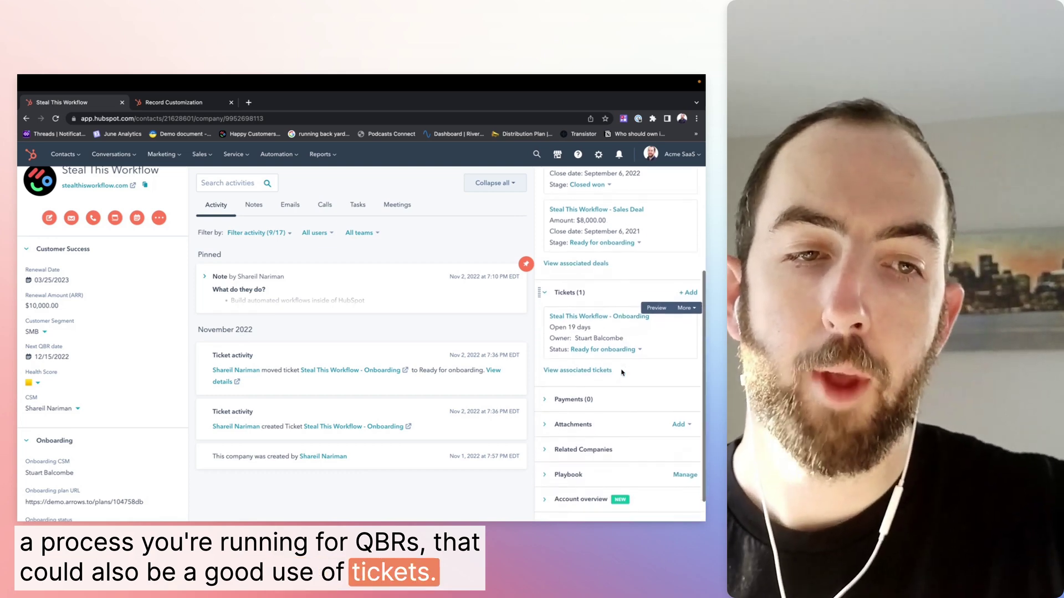
scroll(606, 455, down, 1)
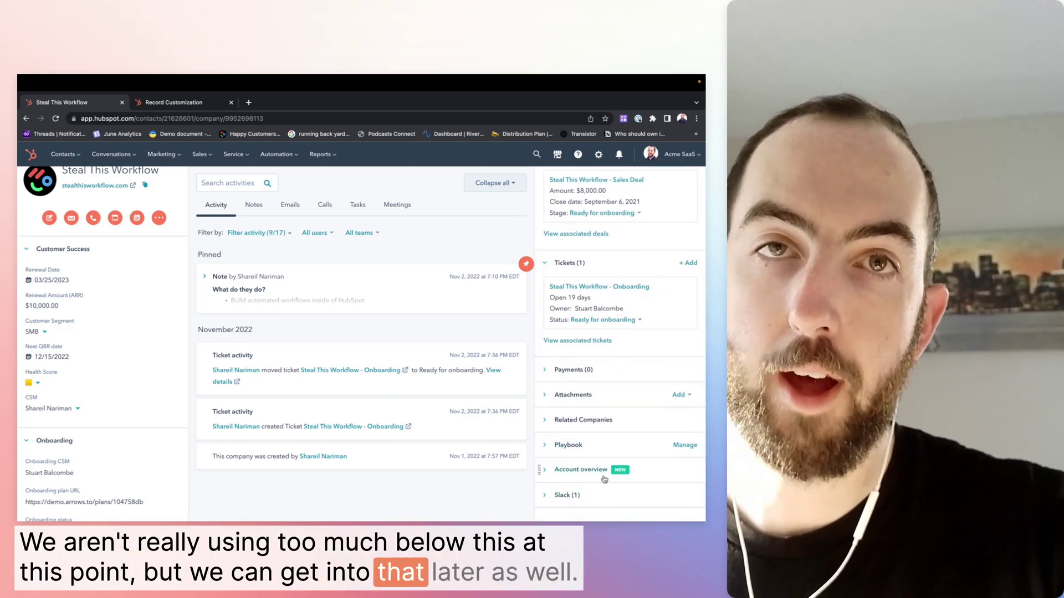
scroll(604, 476, up, 5)
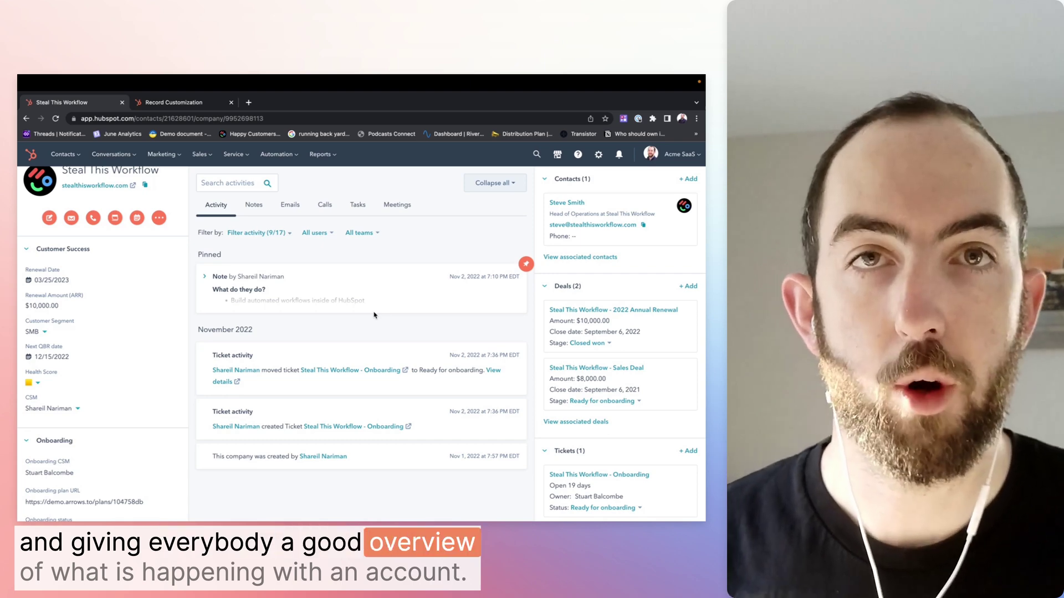
- Expand the pinned note on Steal This Workflow to show what they do, goals and demo-call notes
click(377, 281)
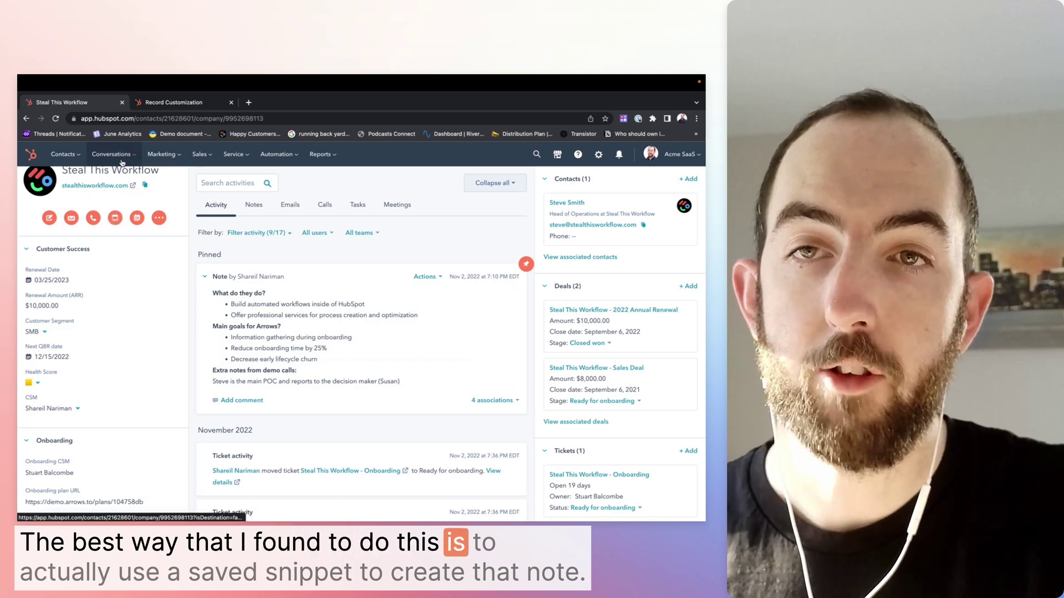
- View the Customer/Account Overview Note snippet under Conversations > Snippets
click(122, 160)
click(121, 240)
click(185, 276)
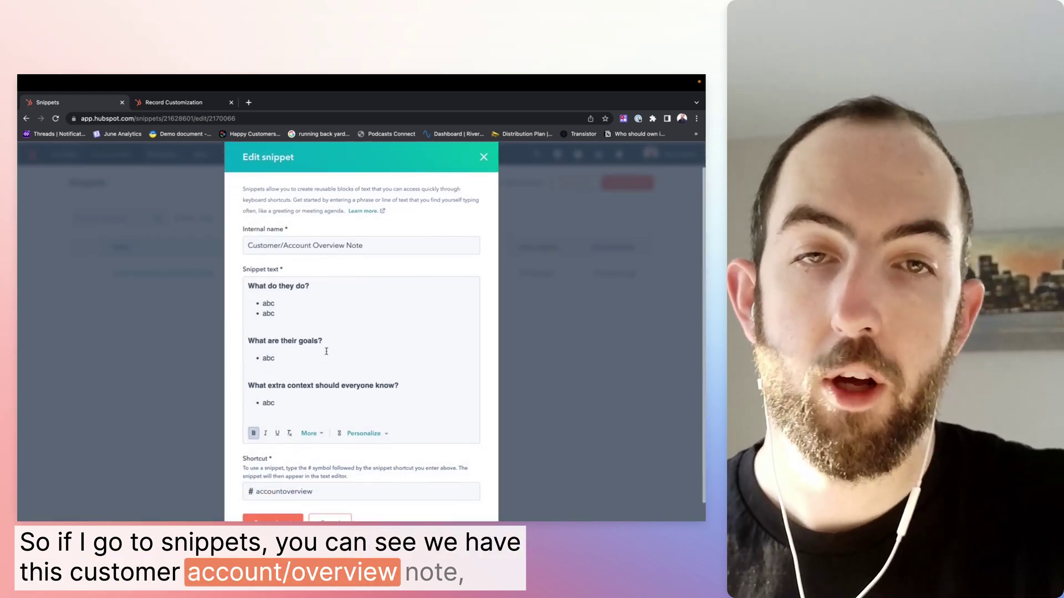
scroll(327, 351, down, 1)
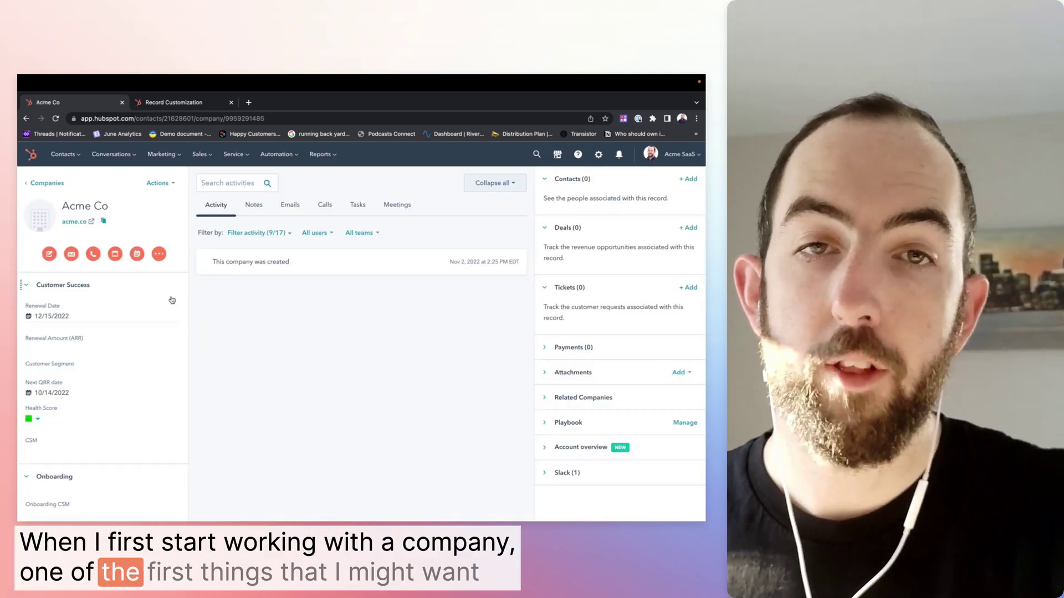
- Create and save an Acme Co note from the Customer/Account Overview Note snippet via #accou
click(252, 213)
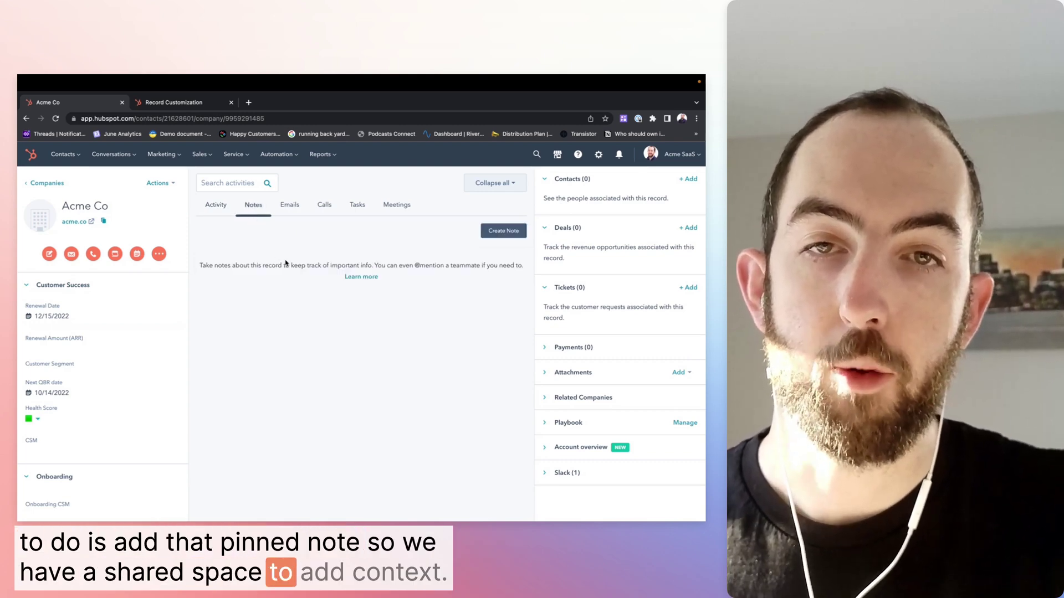
click(494, 234)
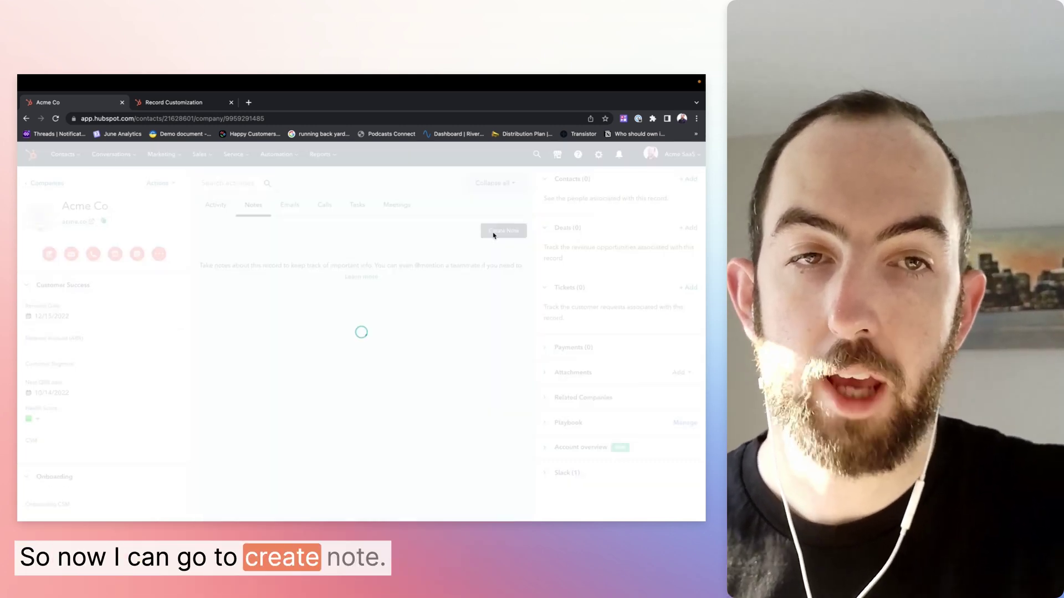
text(#accou)
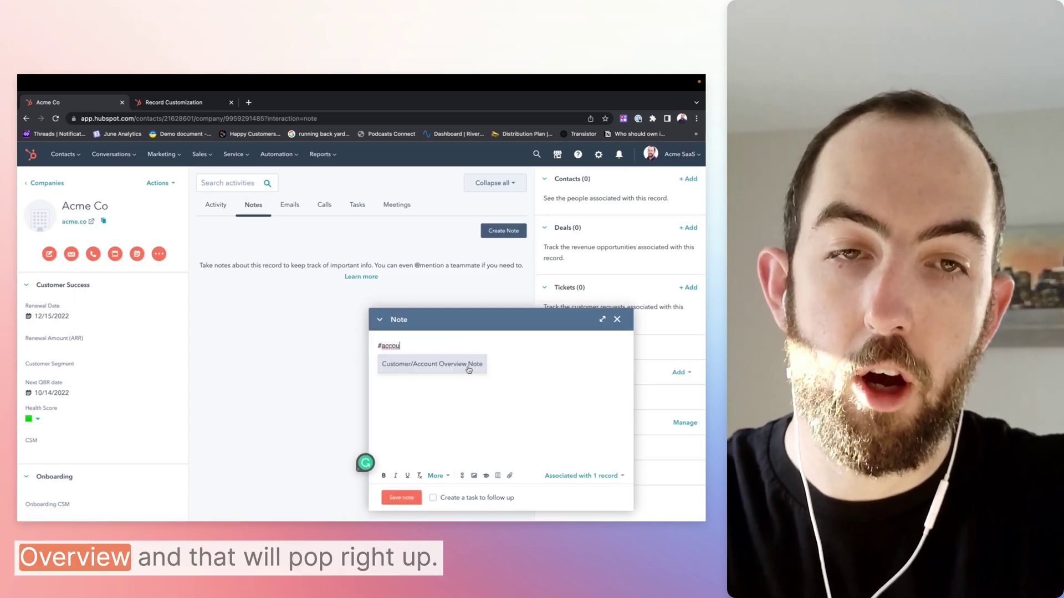
click(468, 367)
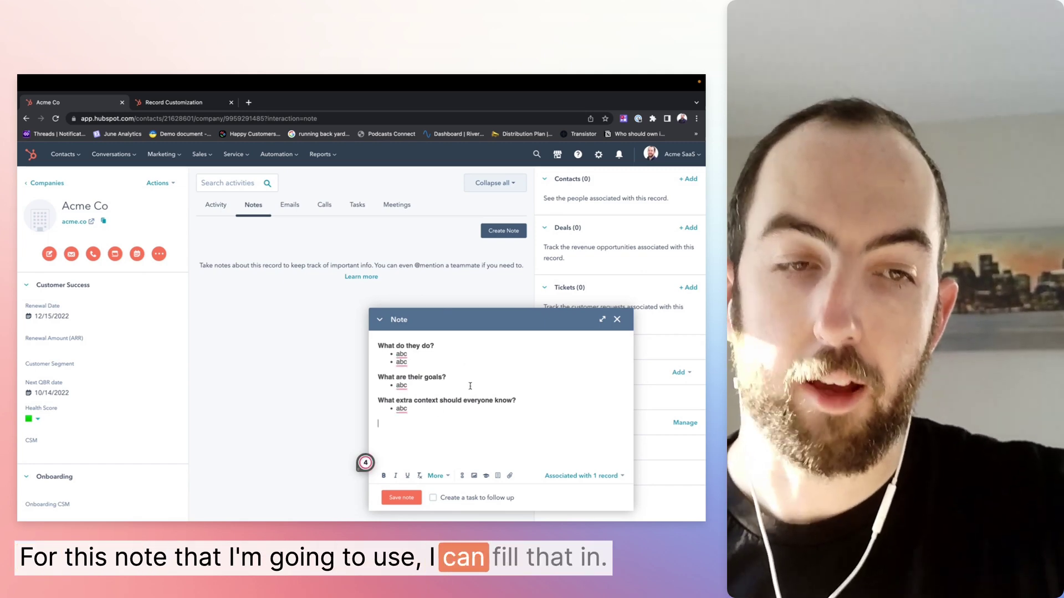
click(401, 497)
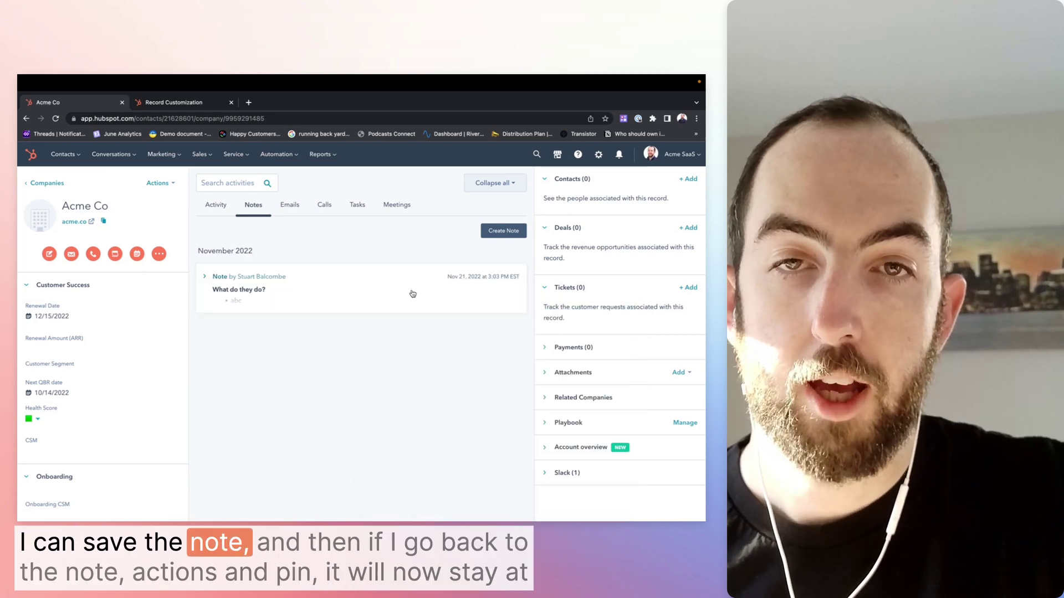
- Pin the new note to the top of Acme Co's activity feed
click(409, 282)
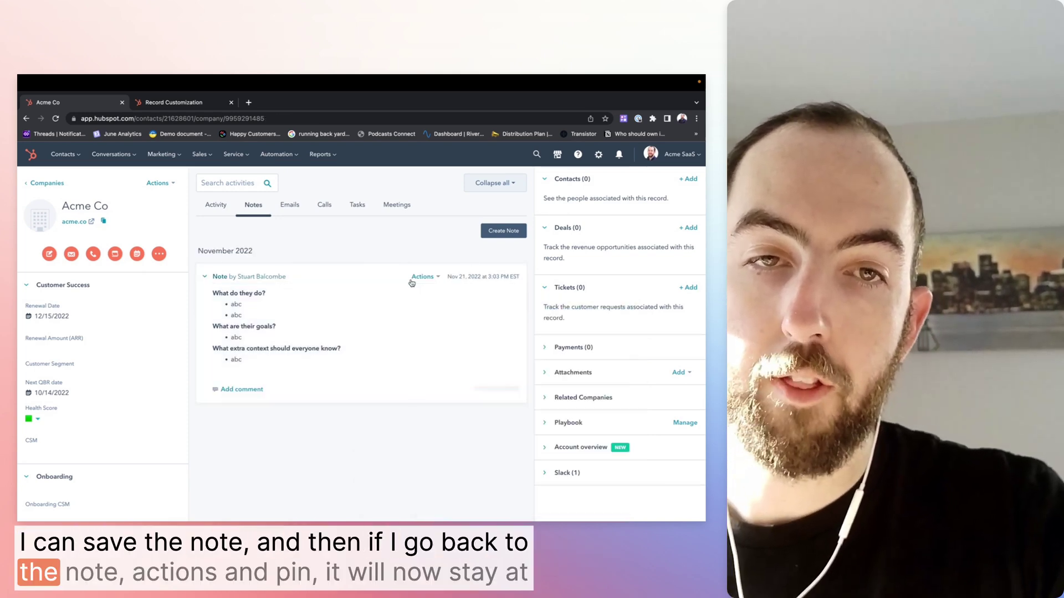
click(422, 276)
click(410, 302)
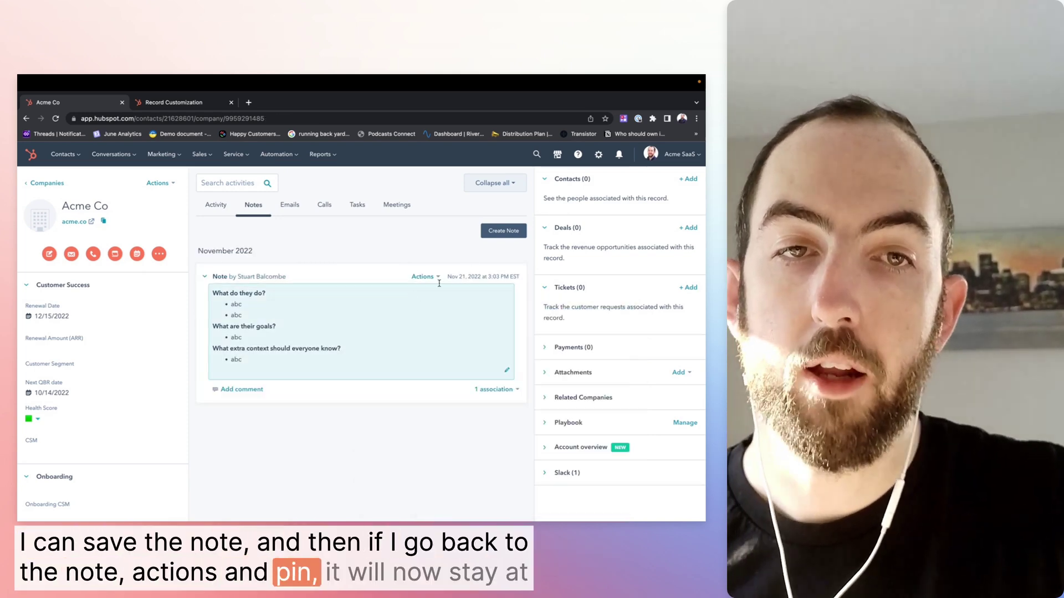
click(216, 204)
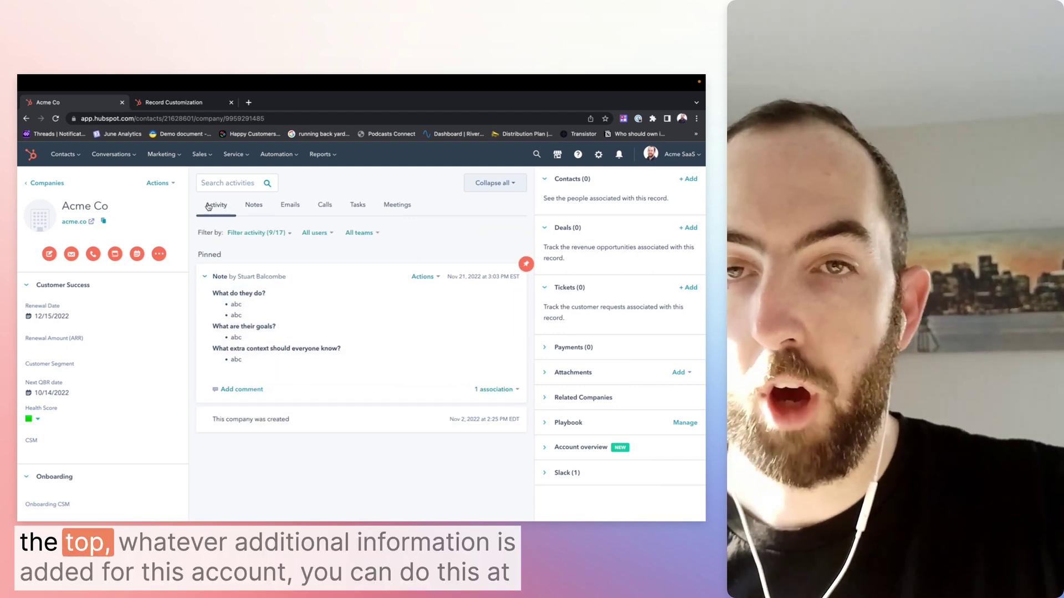